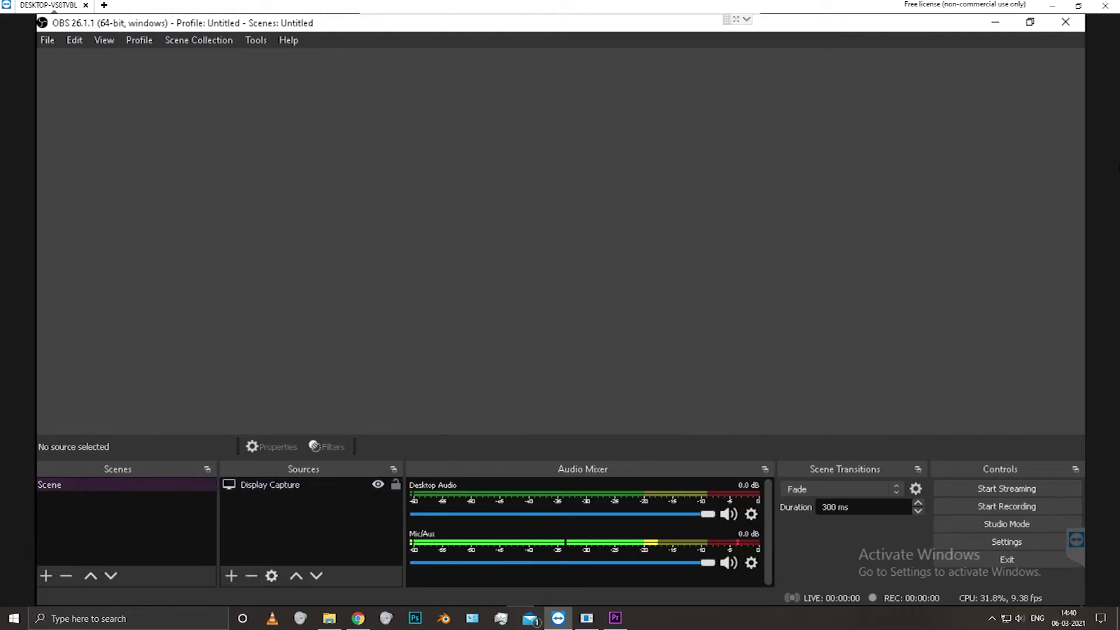
- Remove the existing Display Capture source from the scene
right_click(336, 86)
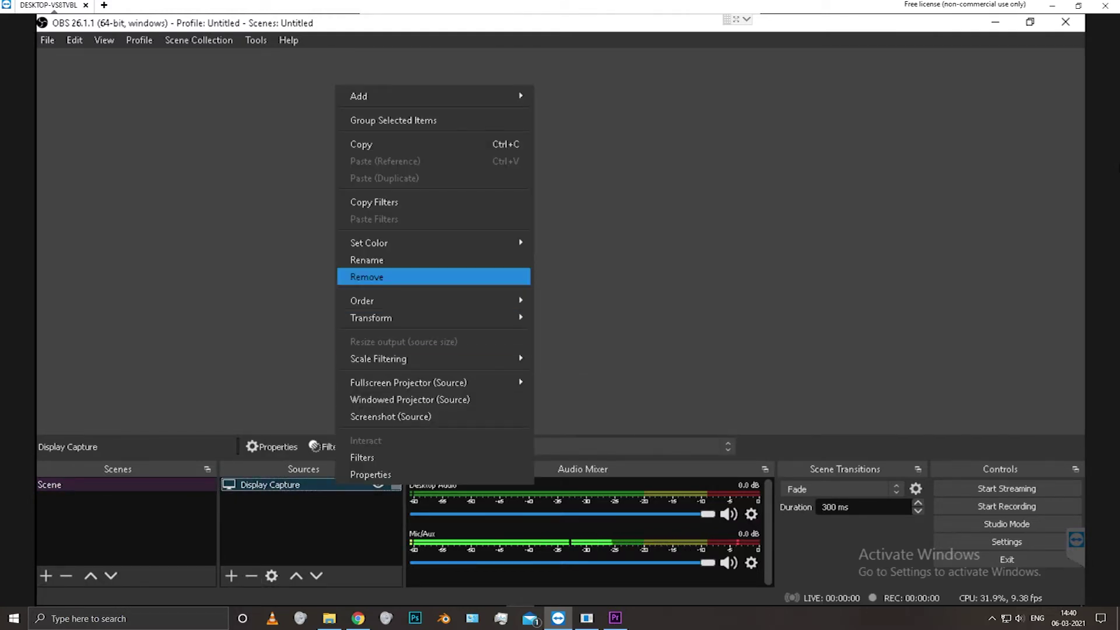
left_click(366, 276)
left_click(610, 336)
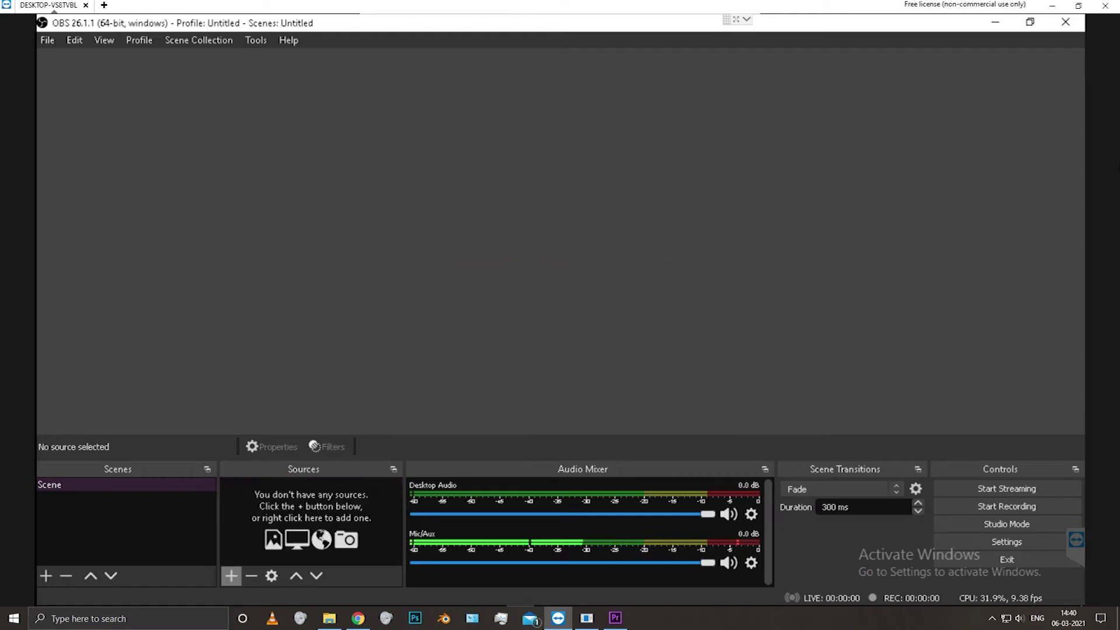
- Add a new Display Capture source with the default name, capturing Display 1: 1360x768
left_click(231, 575)
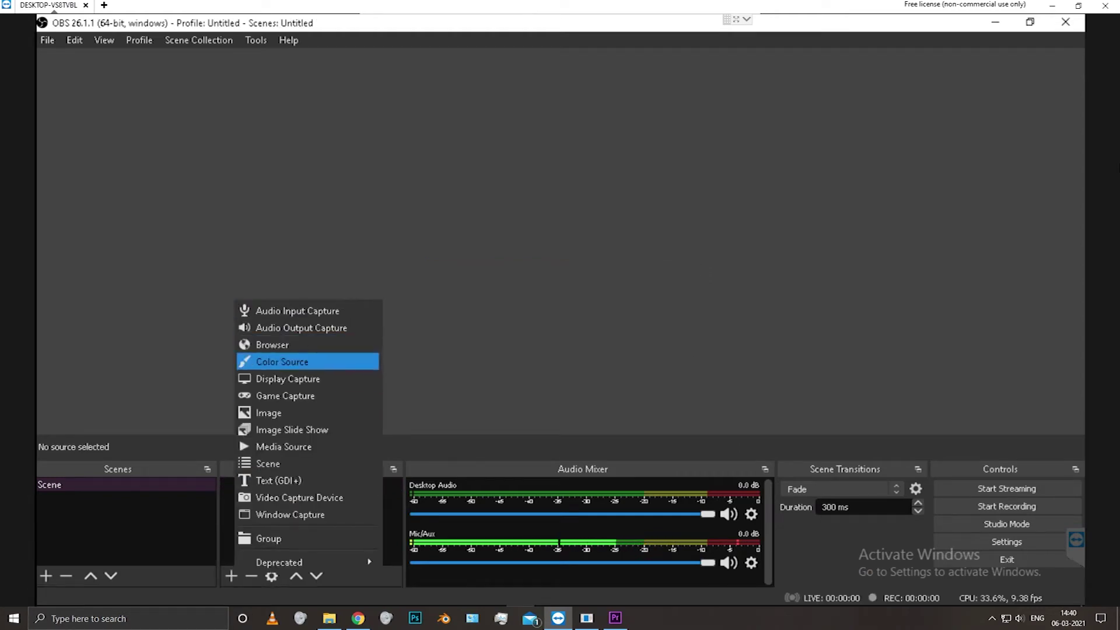
left_click(288, 379)
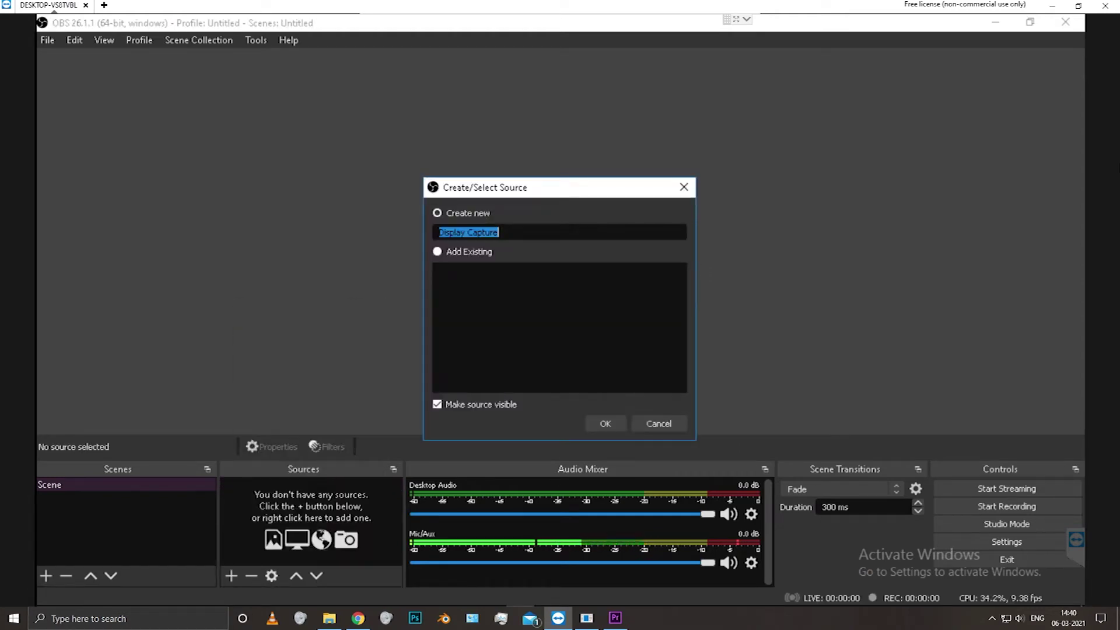
left_click(605, 424)
left_click(584, 413)
left_click(380, 425)
left_click(748, 526)
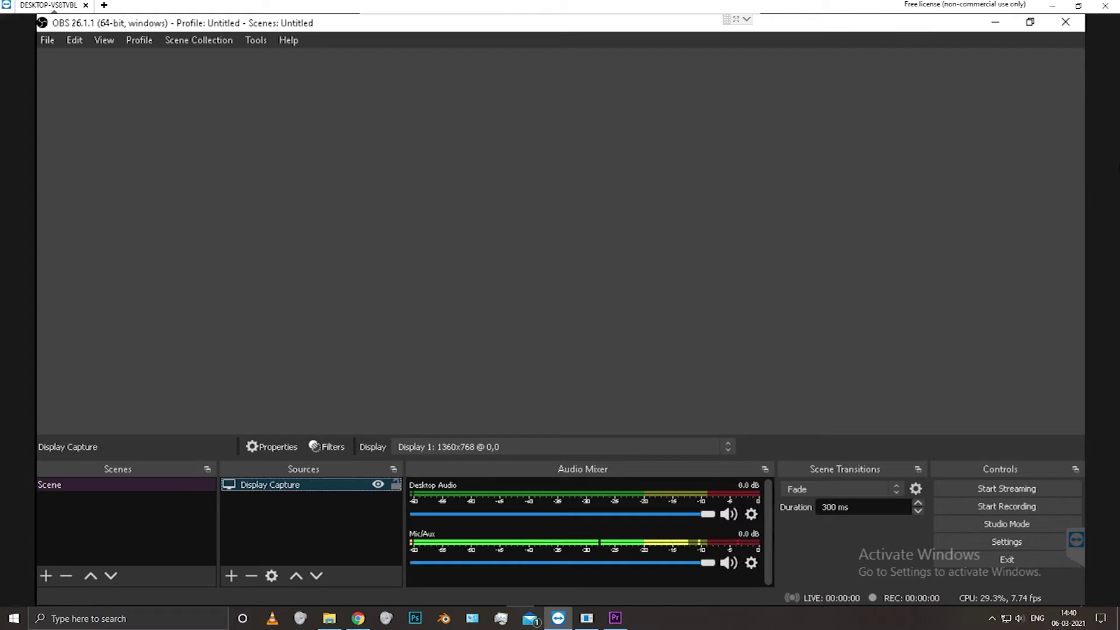
- Start recording and select the Display Capture source
left_click(310, 525)
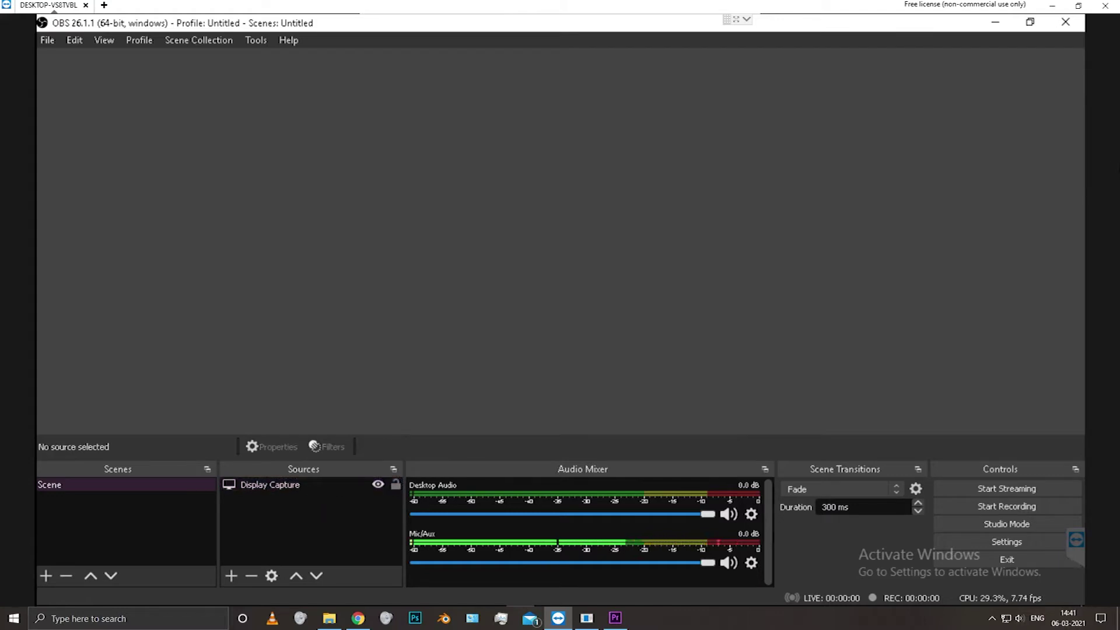
left_click(1007, 507)
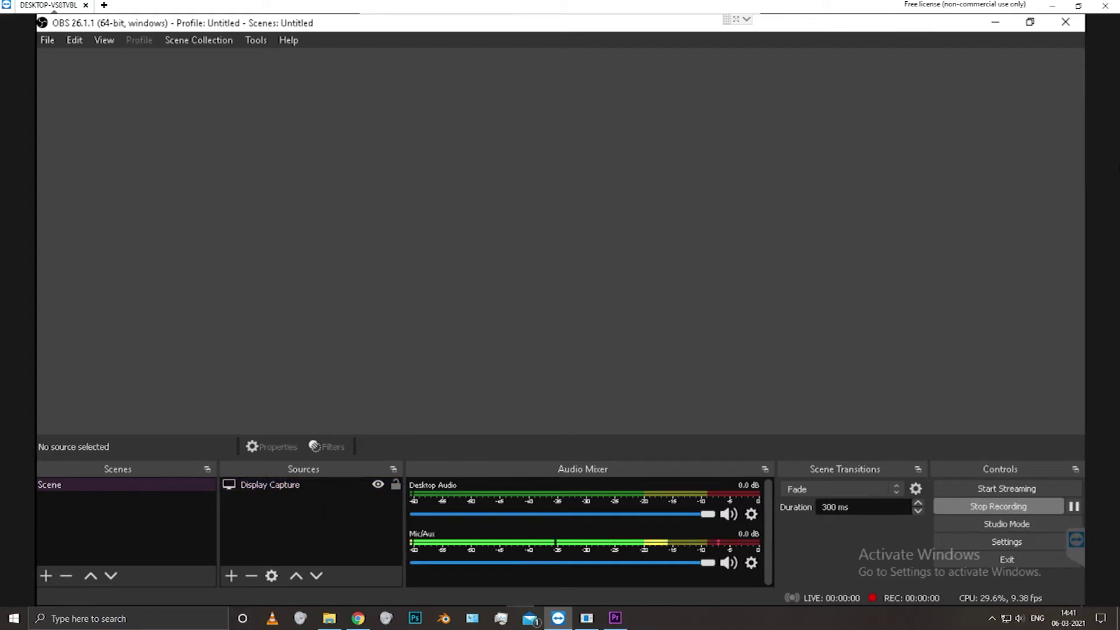
left_click(297, 485)
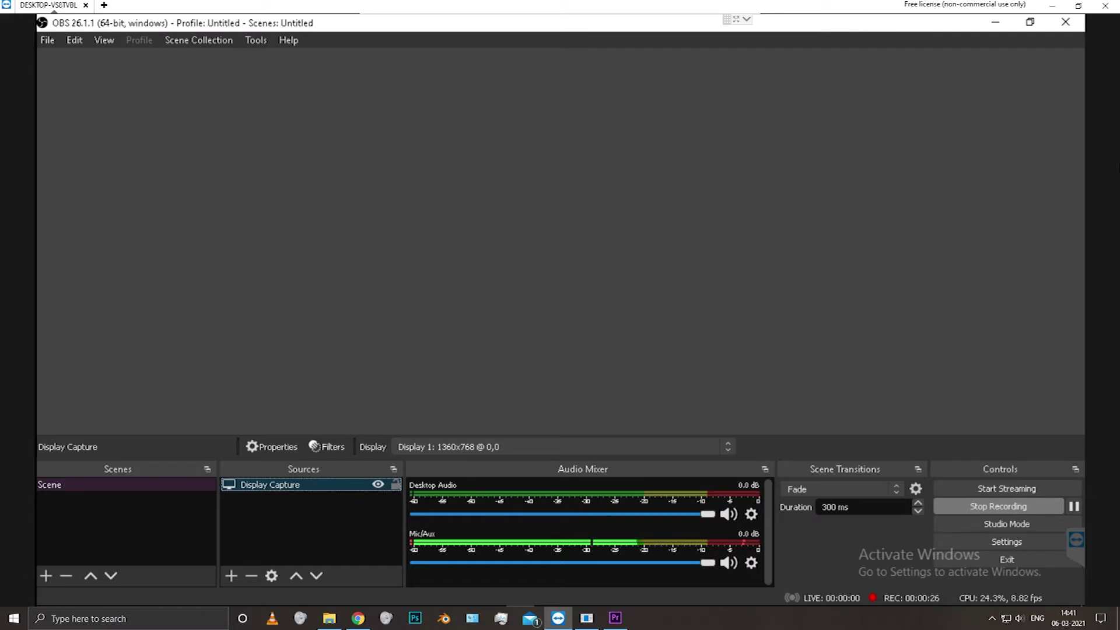
- Minimize OBS and open the NVIDIA Control Panel from the desktop
left_click(995, 23)
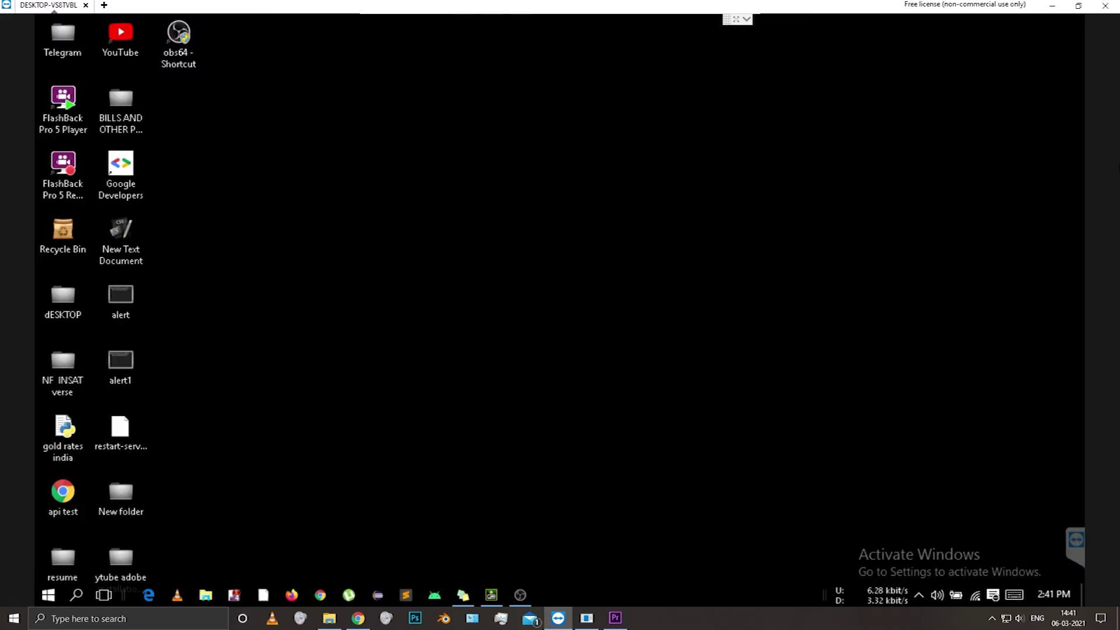
right_click(462, 249)
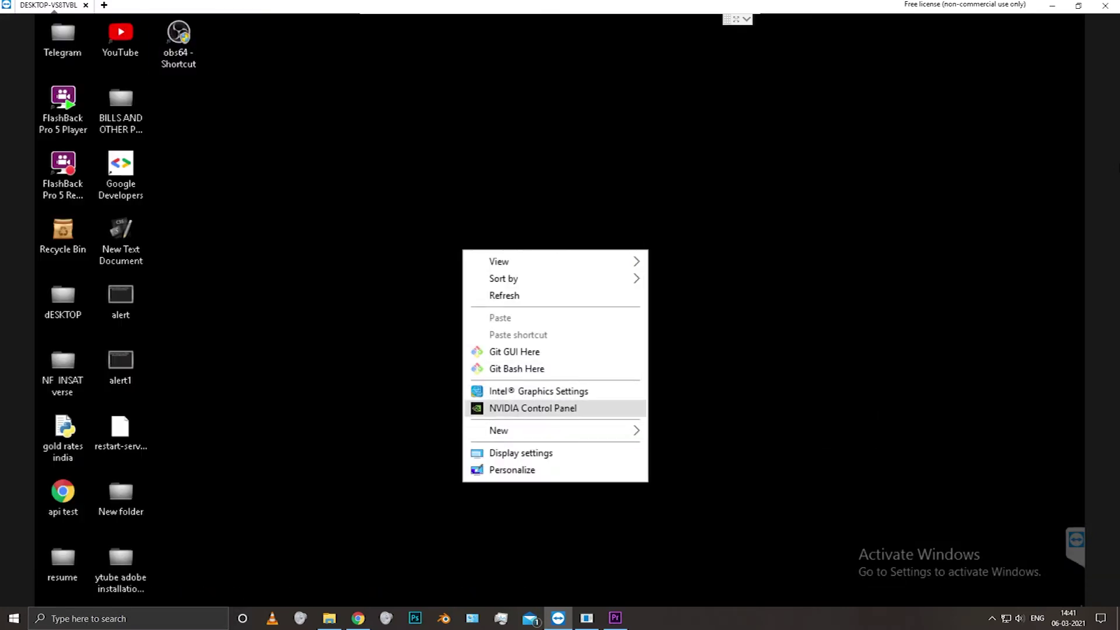
left_click(513, 410)
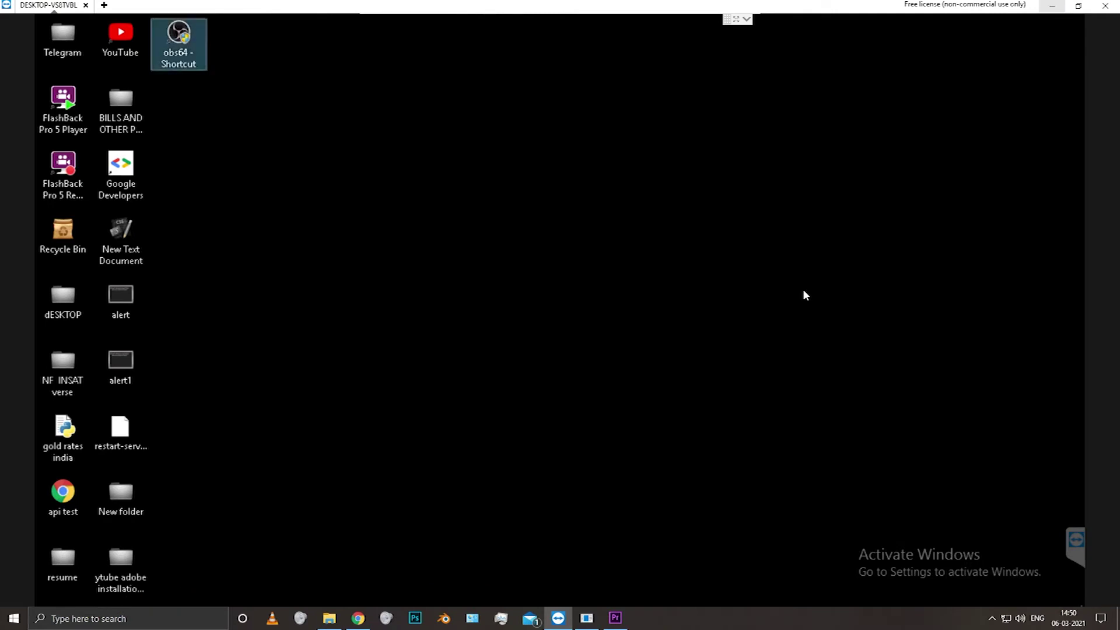
- View the target path in the obs64 desktop shortcut's properties and open the shortcut's file location
key("shift+F10")
key("Up")
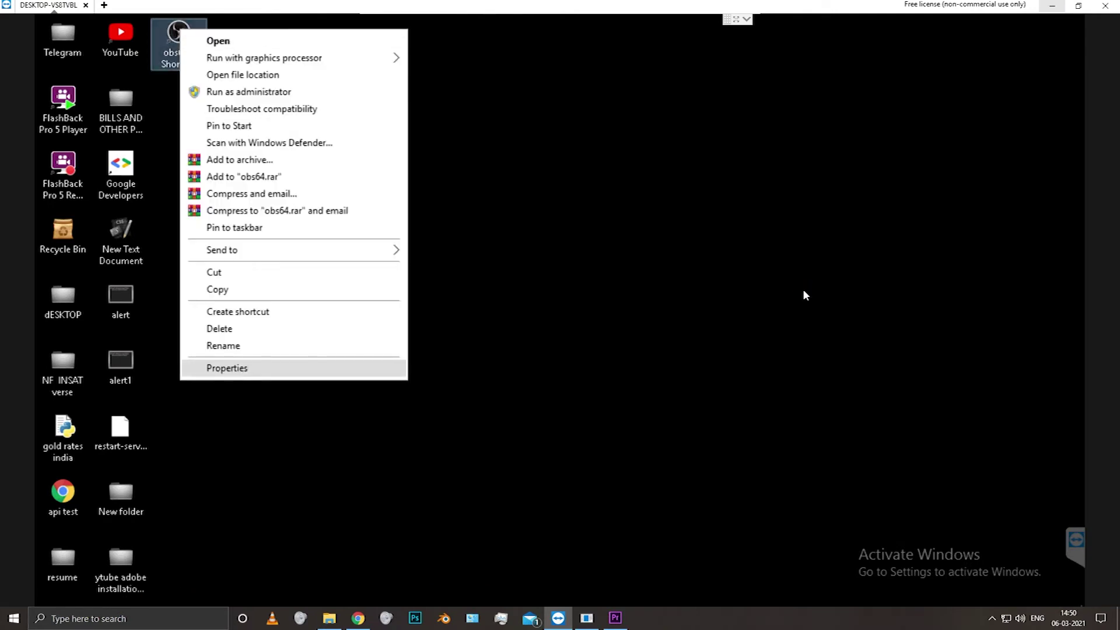
key("Return")
left_click(307, 170)
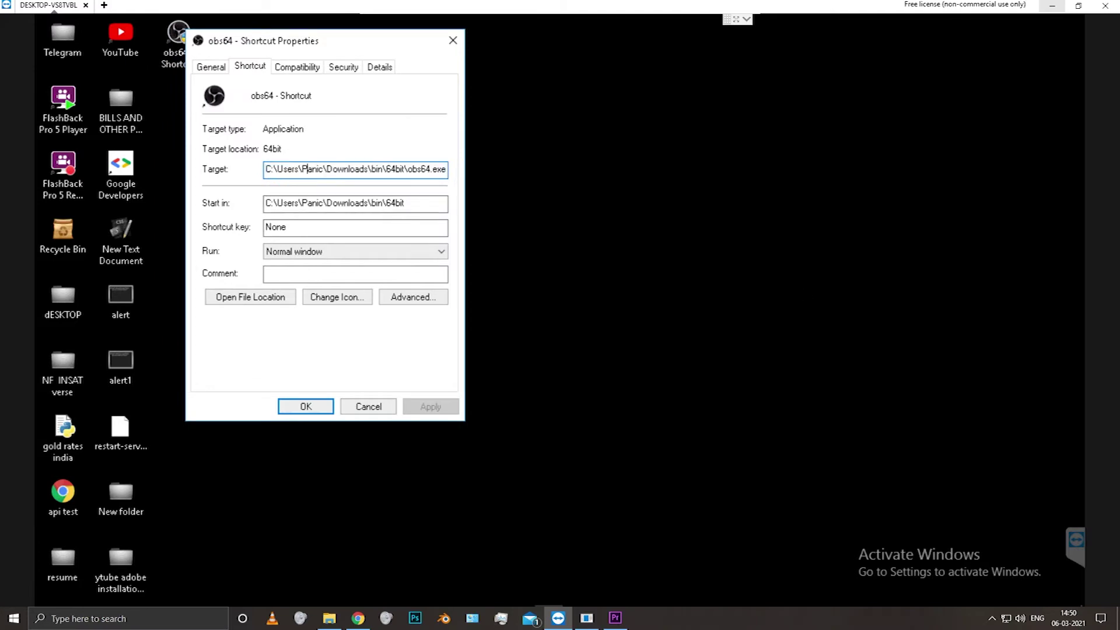
left_click_drag(265, 169, 447, 170)
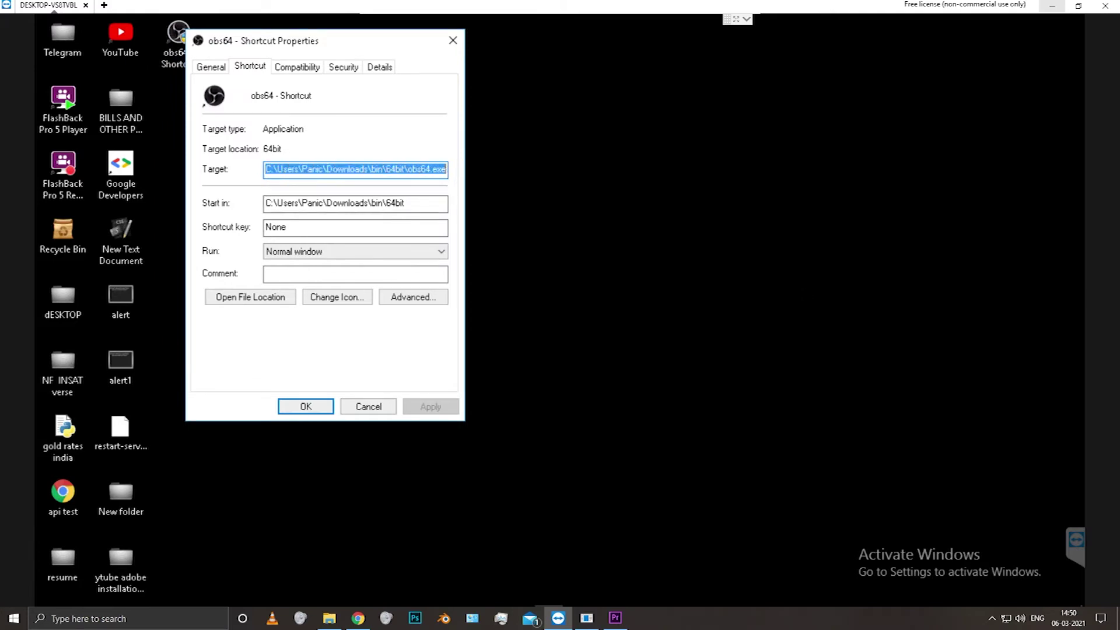
key("alt+f")
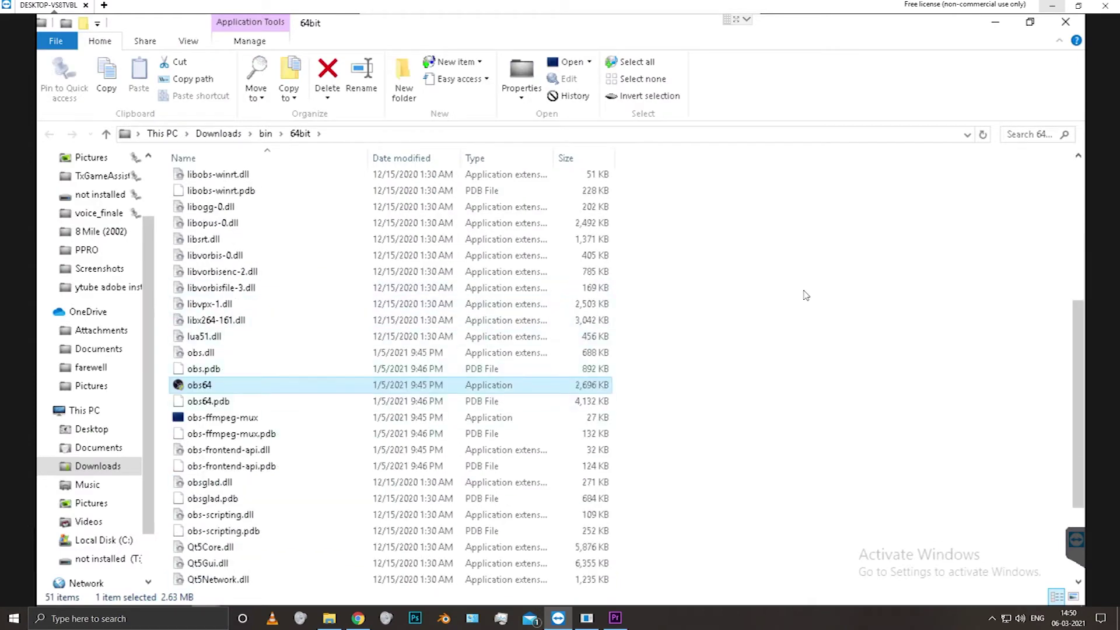
- Copy the folder location from the obs64 application's properties and clear the folder and shortcut properties windows off the desktop
scroll(805, 295, "up", 3)
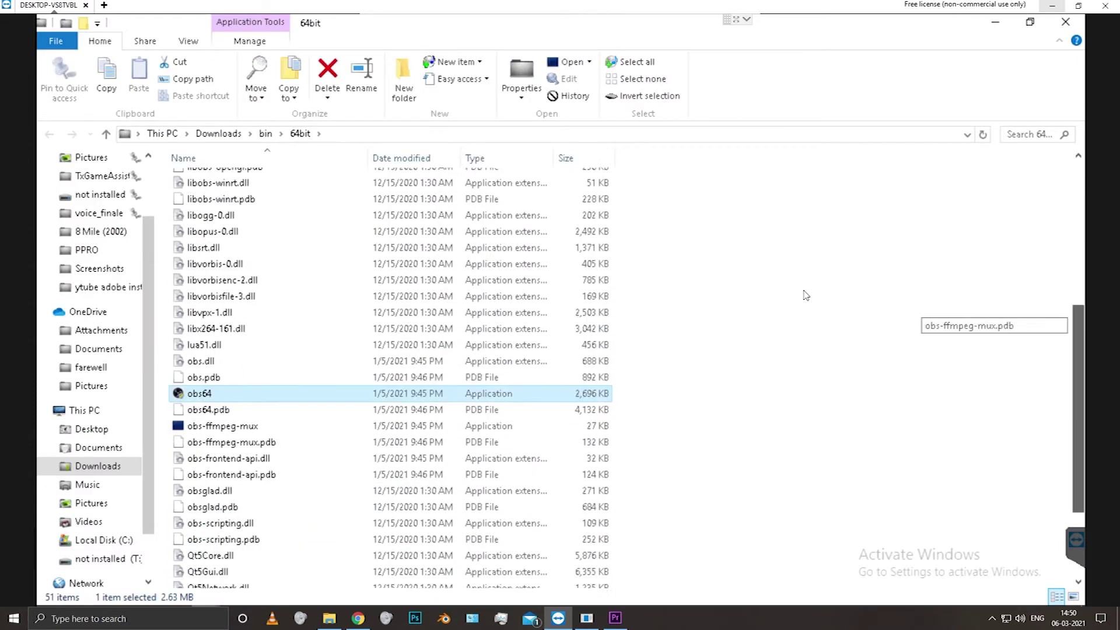
scroll(806, 295, "down", 4)
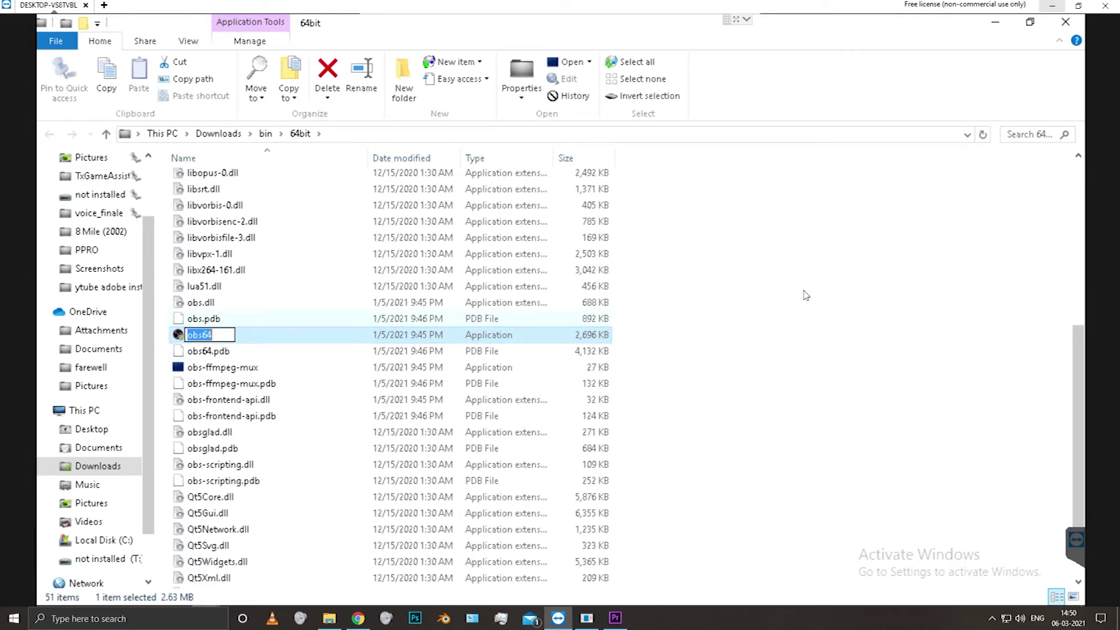
left_click(806, 296)
right_click(560, 334)
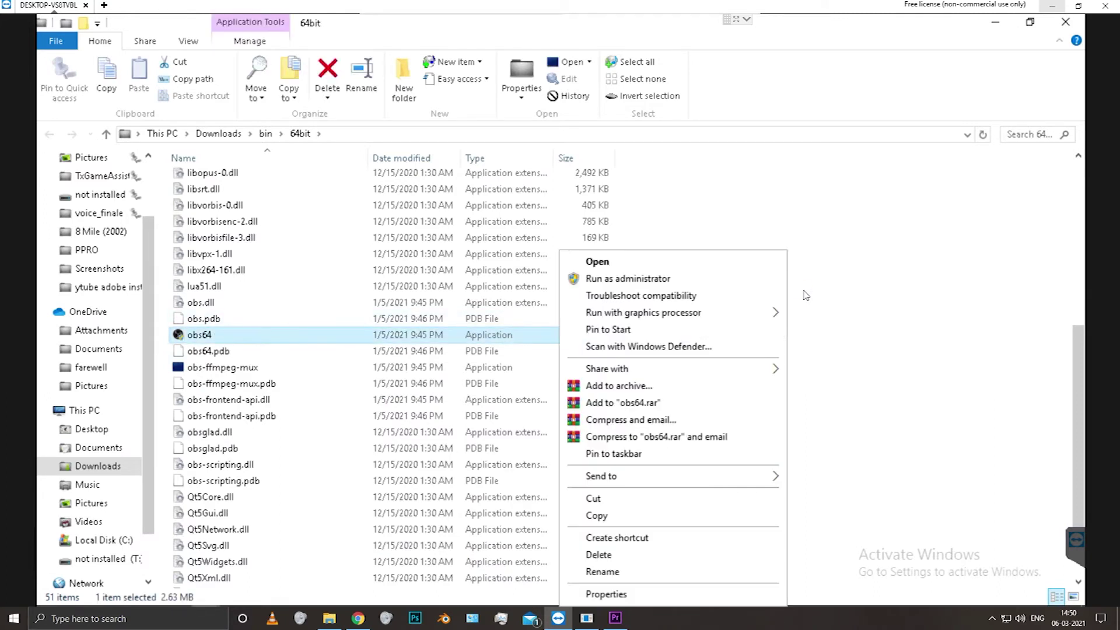
key("Return")
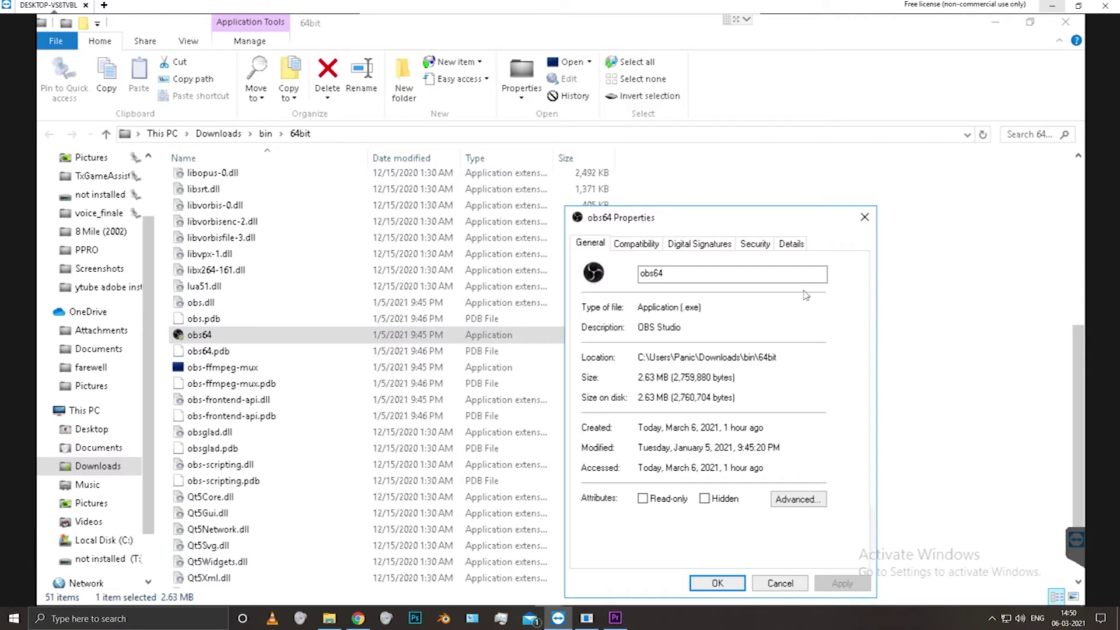
left_click_drag(638, 357, 777, 358)
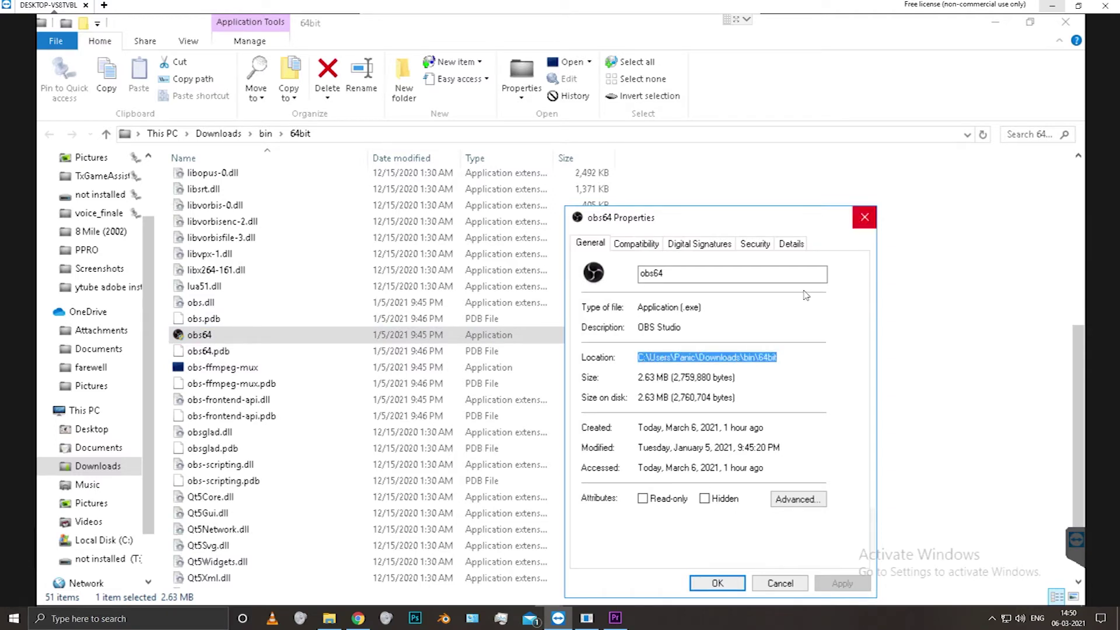
key("Escape")
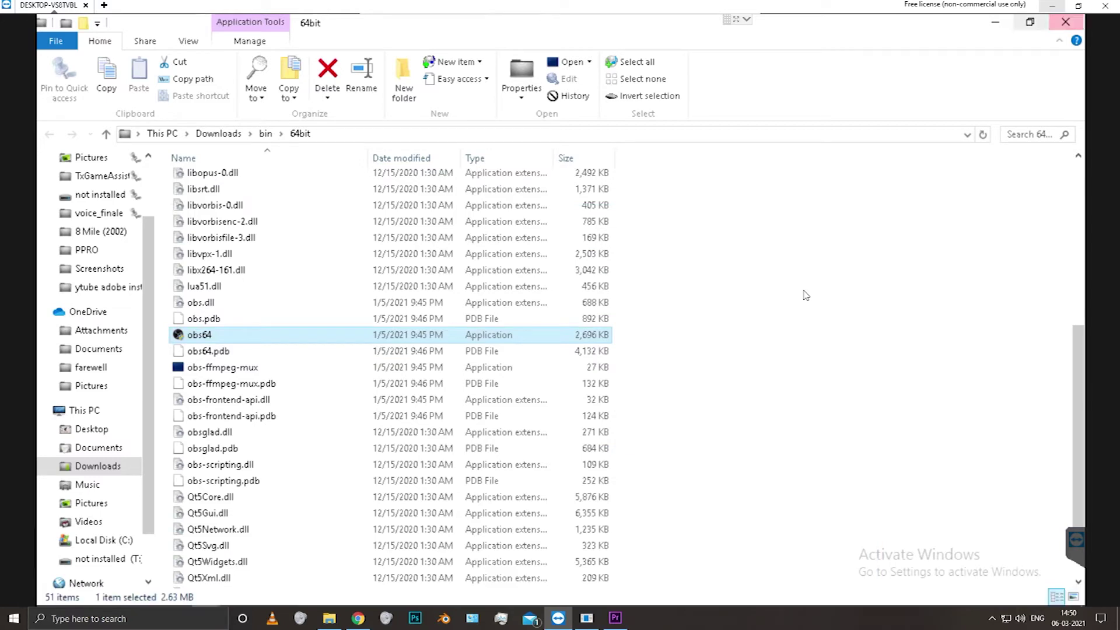
left_click(995, 23)
left_click(453, 40)
- Open the NVIDIA Control Panel from the desktop and maximize its window
right_click(607, 141)
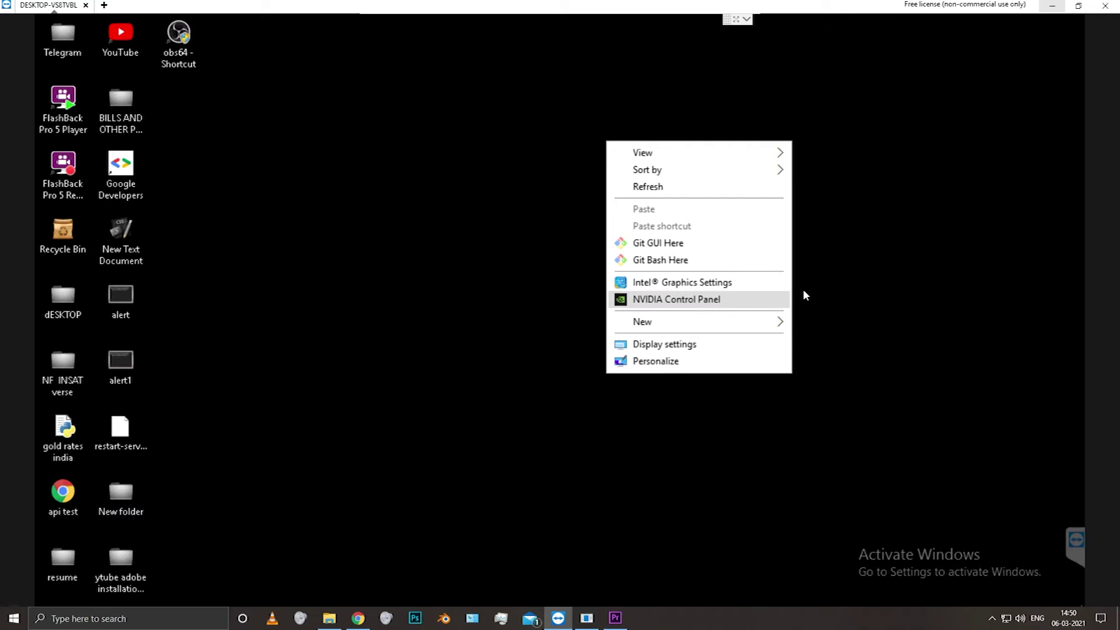
left_click(677, 299)
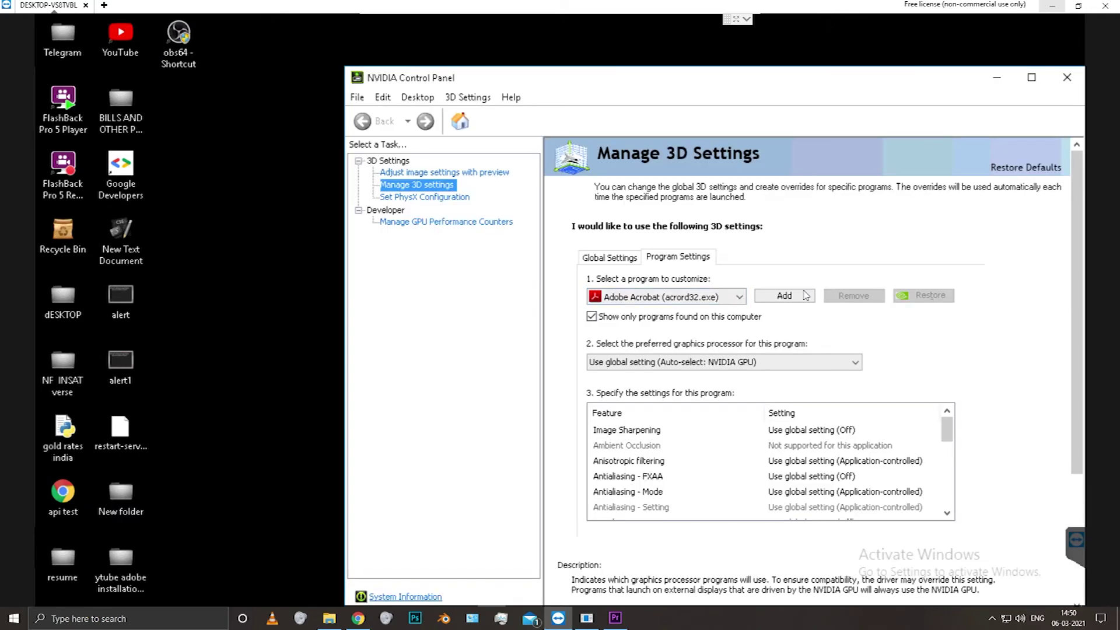
left_click(1031, 78)
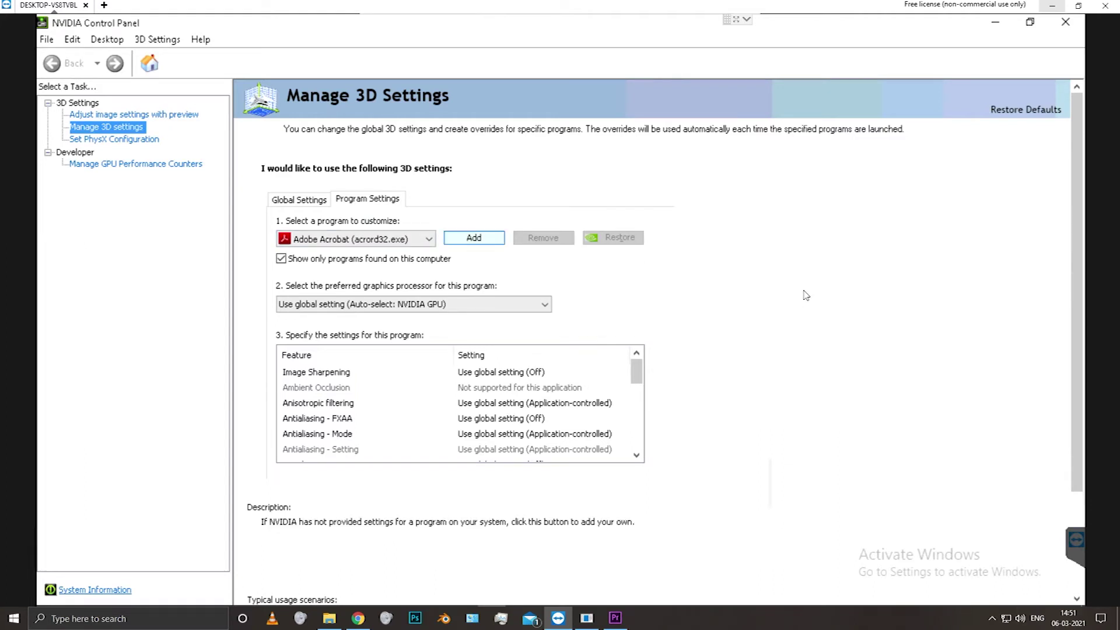
- Add obs64 from the Downloads\bin\64bit folder as a program to customize in the 3D program settings
left_click(473, 237)
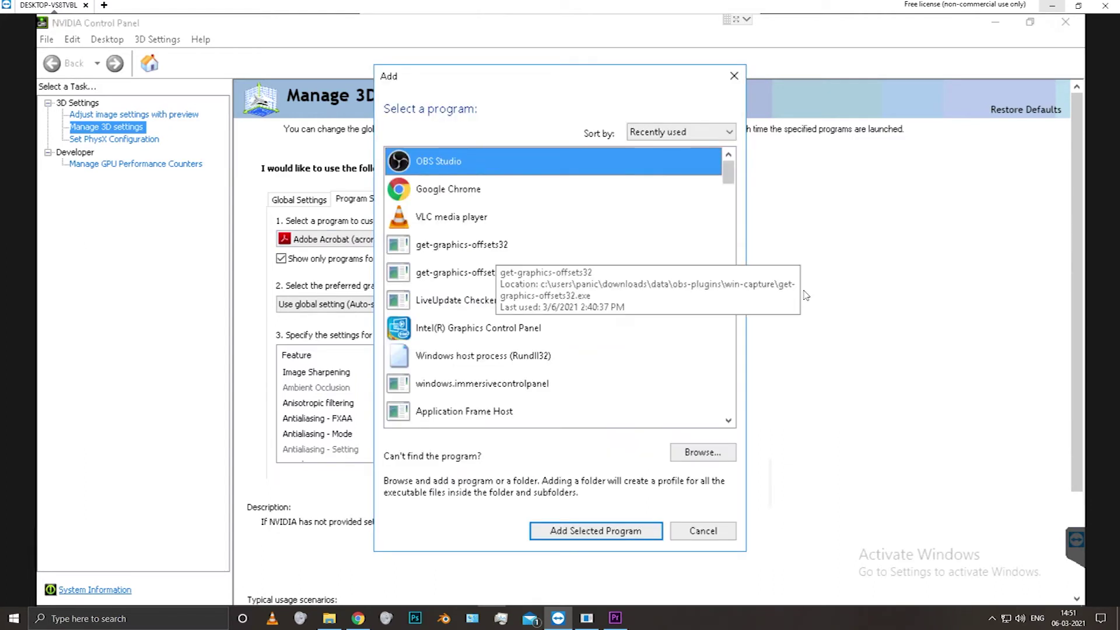
mouse_move(729, 173)
left_mouse_down()
mouse_move(728, 212)
mouse_move(728, 172)
left_mouse_up()
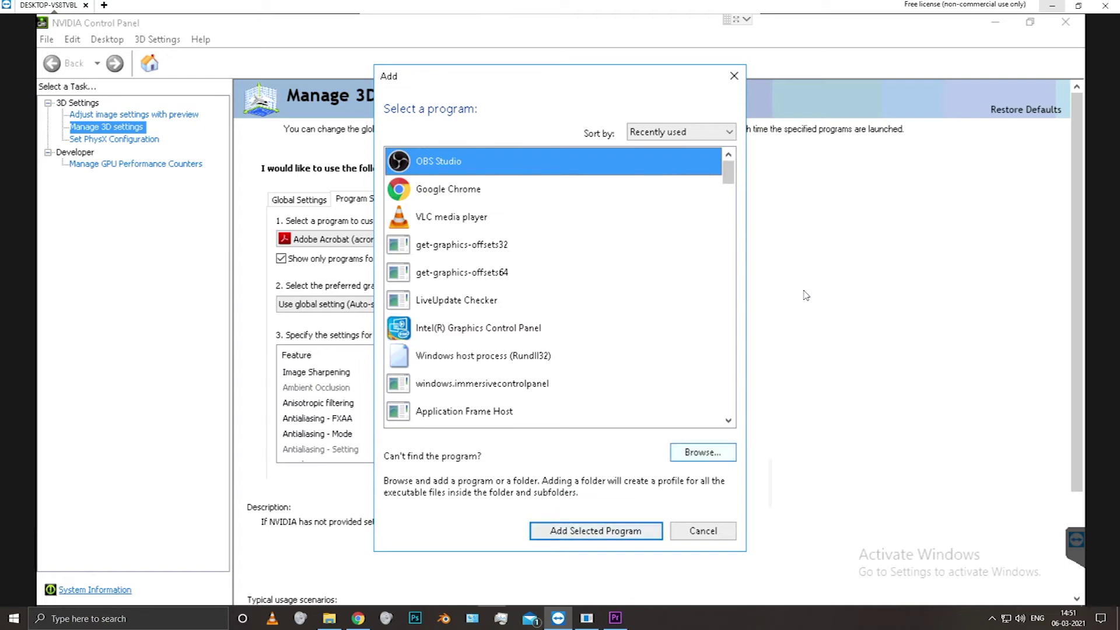
left_click(703, 452)
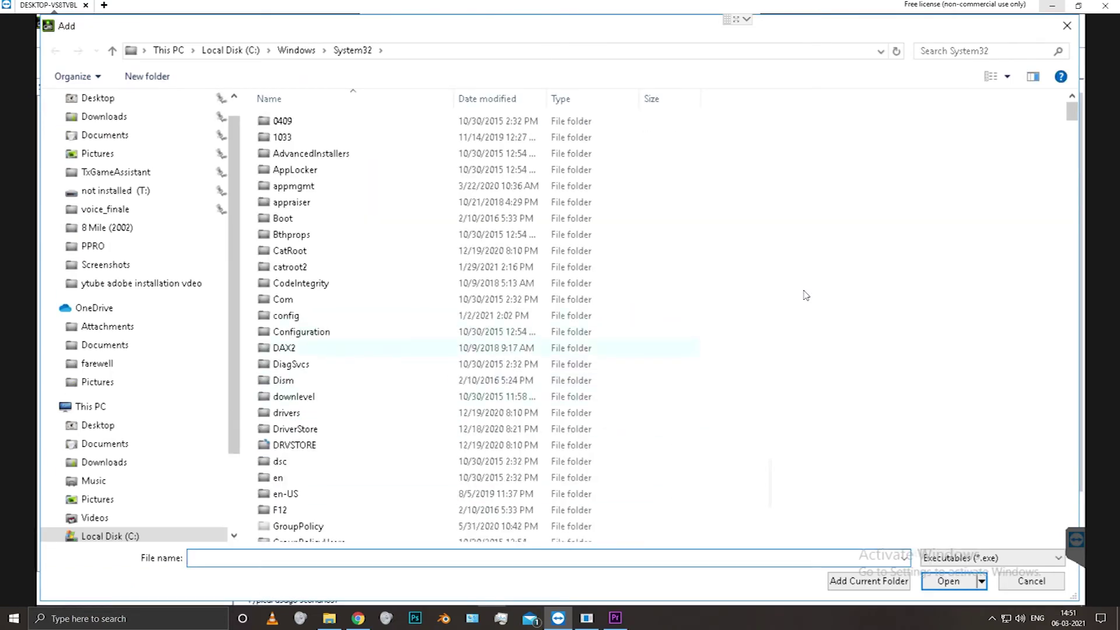
left_click(419, 50)
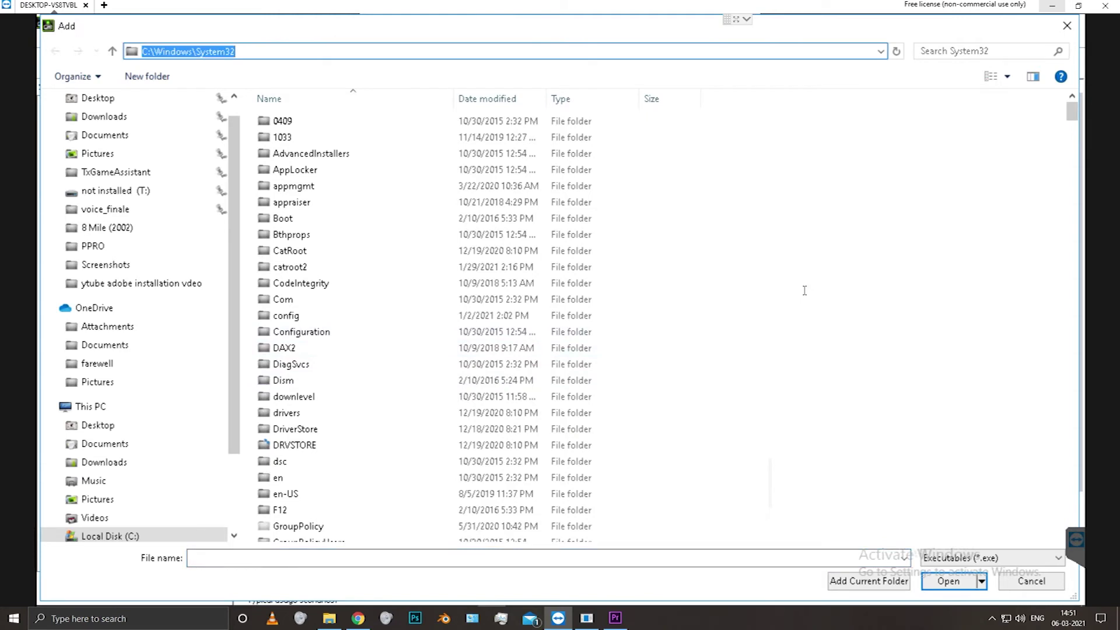
key("ctrl+v")
type("C:\\Users\\Panic\\Downloads\\bin\\64bit")
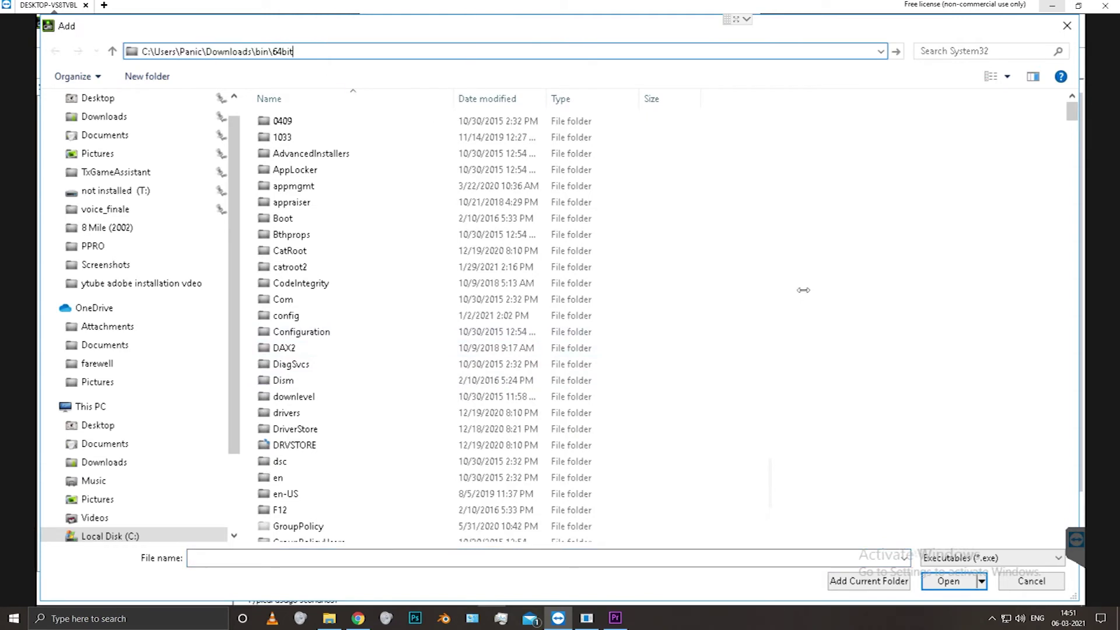
key("Return")
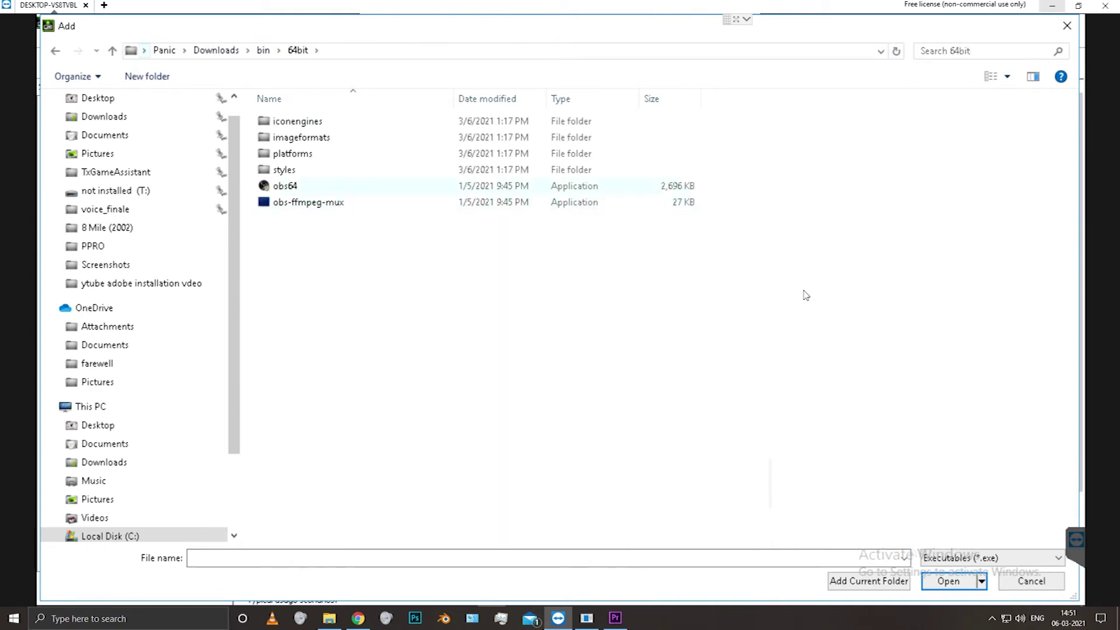
double_click(328, 187)
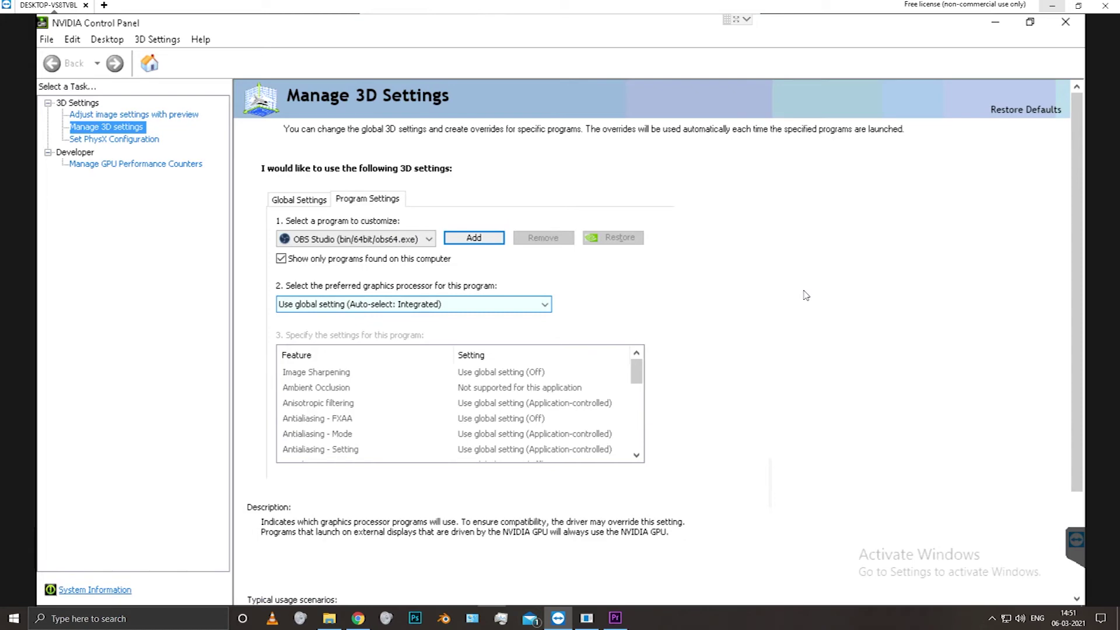
- Set the preferred graphics processor for OBS Studio to Integrated graphics and apply the change
scroll(806, 295, "down", 1)
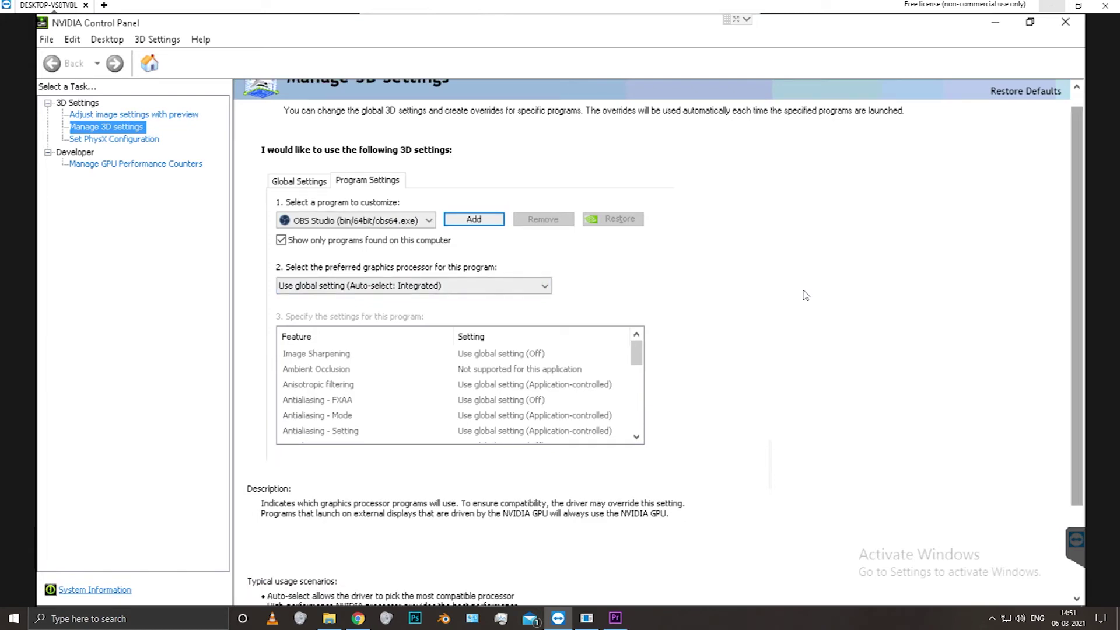
scroll(805, 295, "down", 4)
scroll(805, 295, "up", 5)
scroll(805, 295, "down", 7)
scroll(806, 295, "up", 2)
scroll(806, 295, "up", 3)
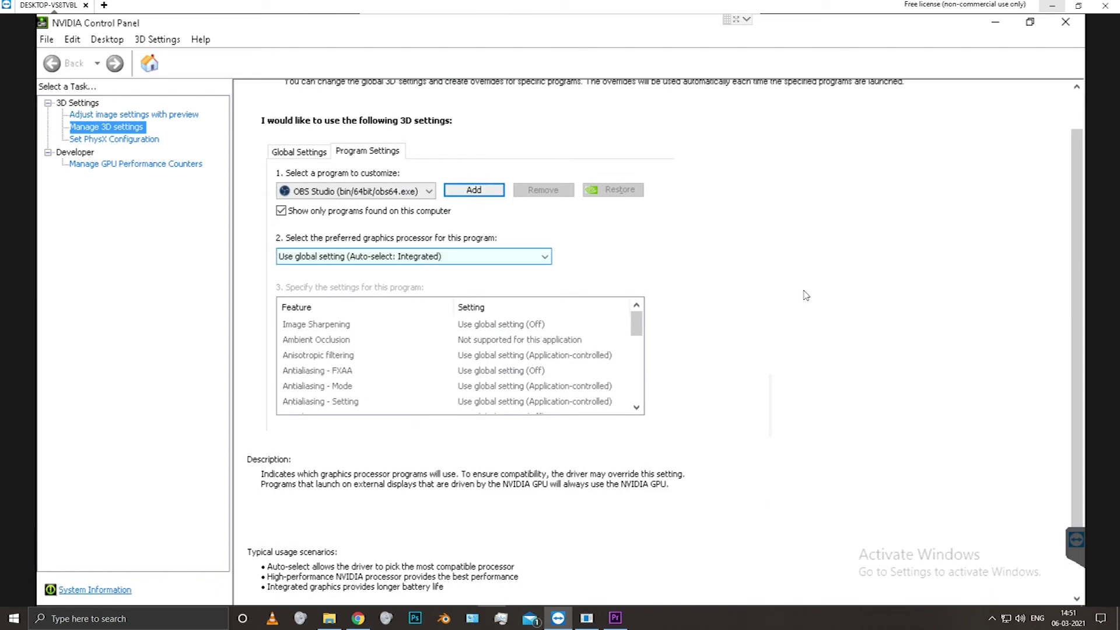
left_click(414, 257)
key("Down")
key("Down")
key("Return")
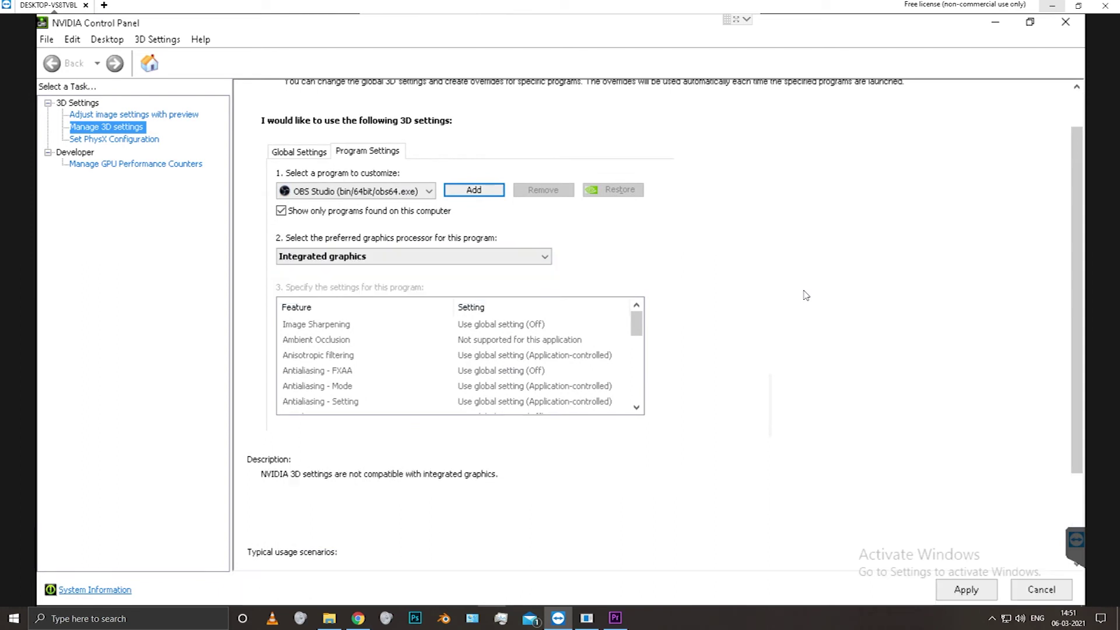
scroll(805, 295, "down", 3)
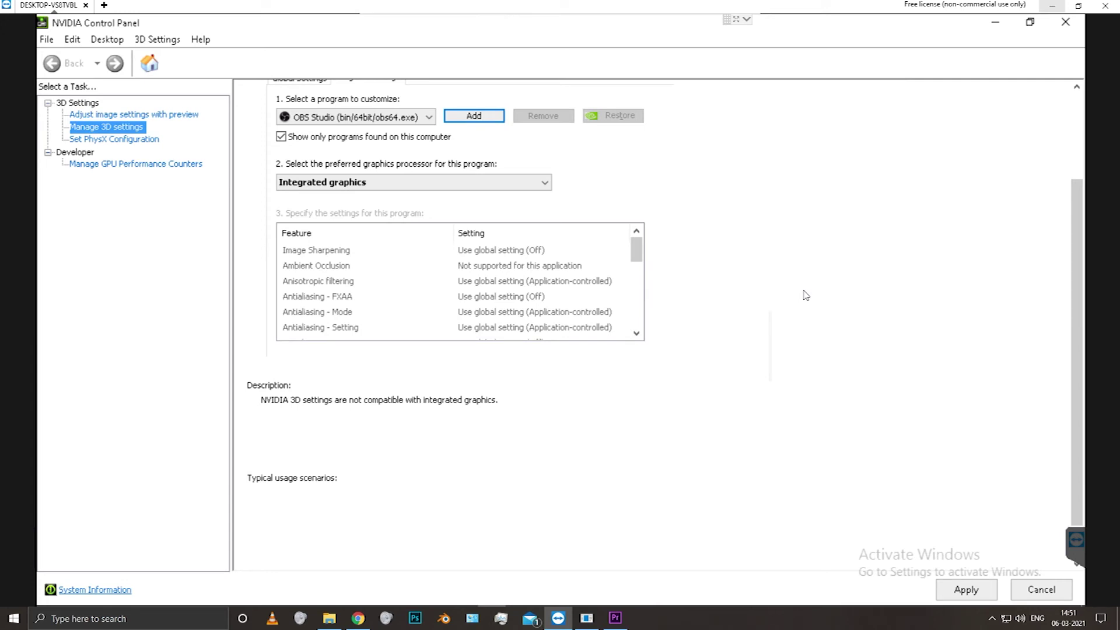
scroll(806, 295, "down", 2)
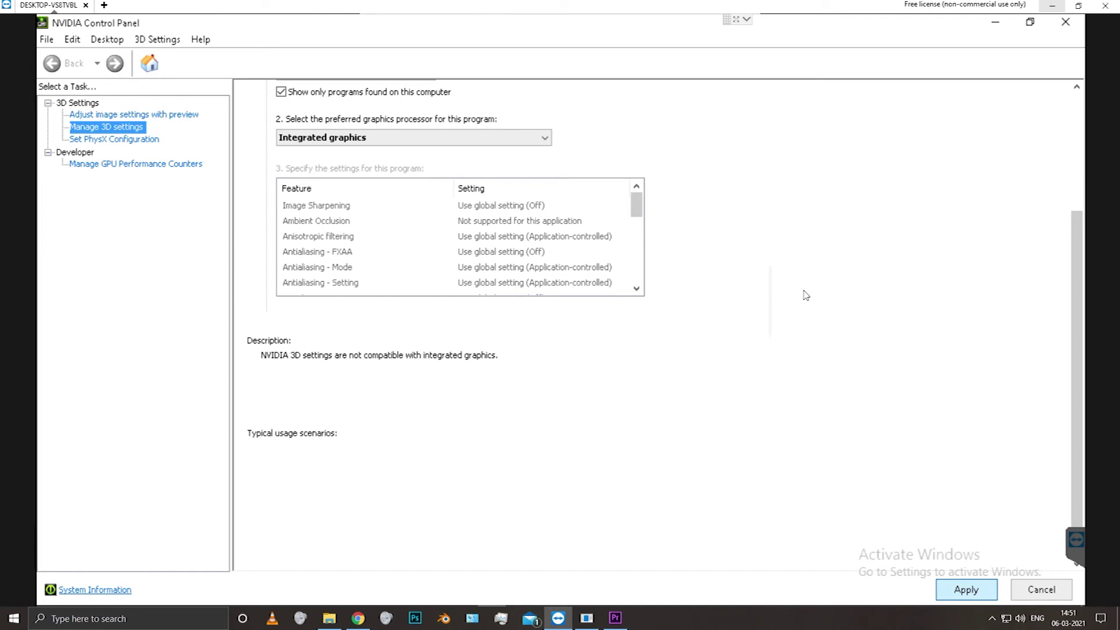
scroll(806, 295, "up", 5)
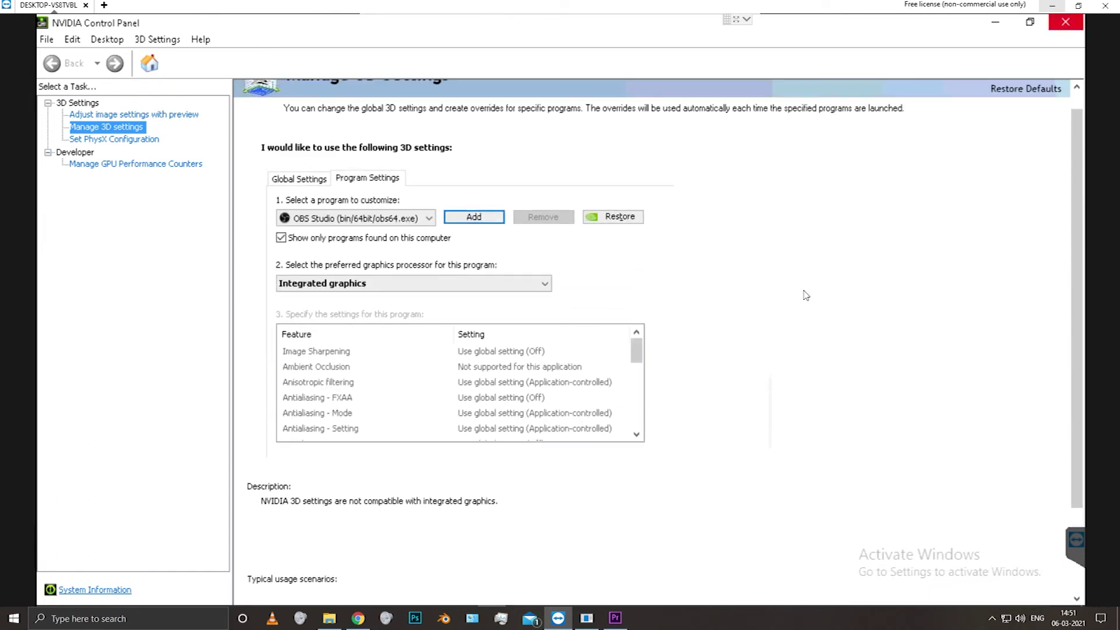
- Switch to OBS to check the display capture preview and minimize its window
left_click(595, 617)
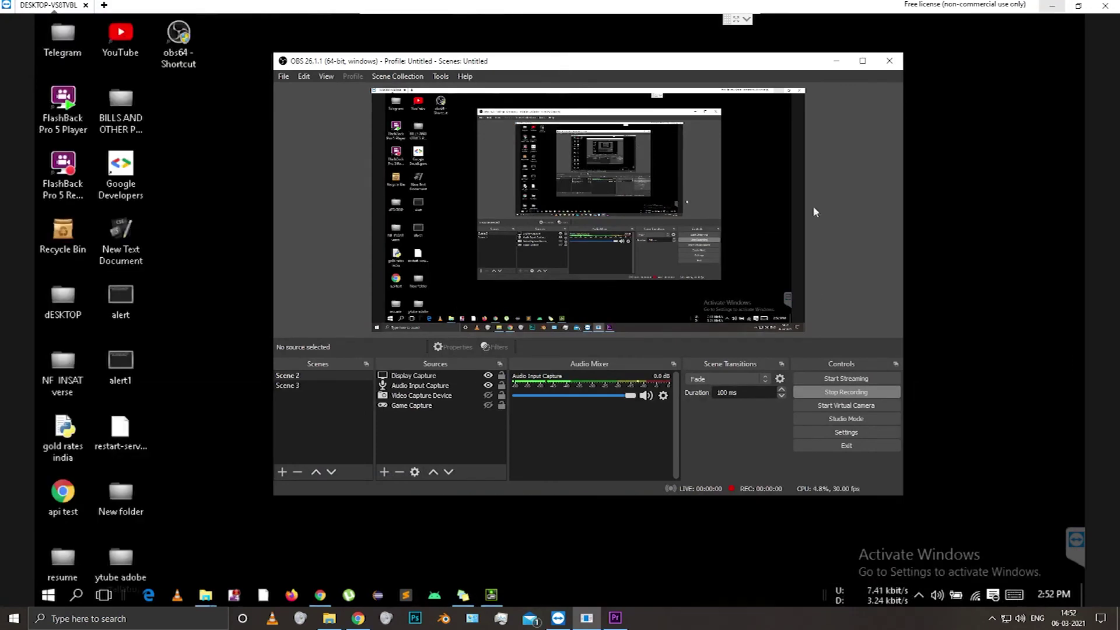
left_click(836, 60)
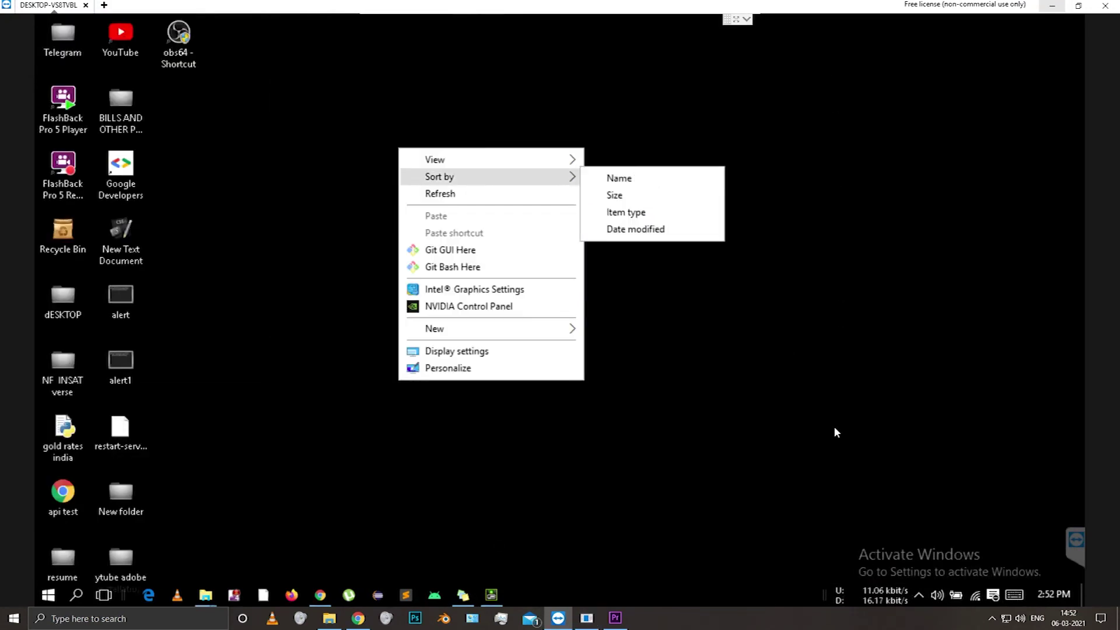